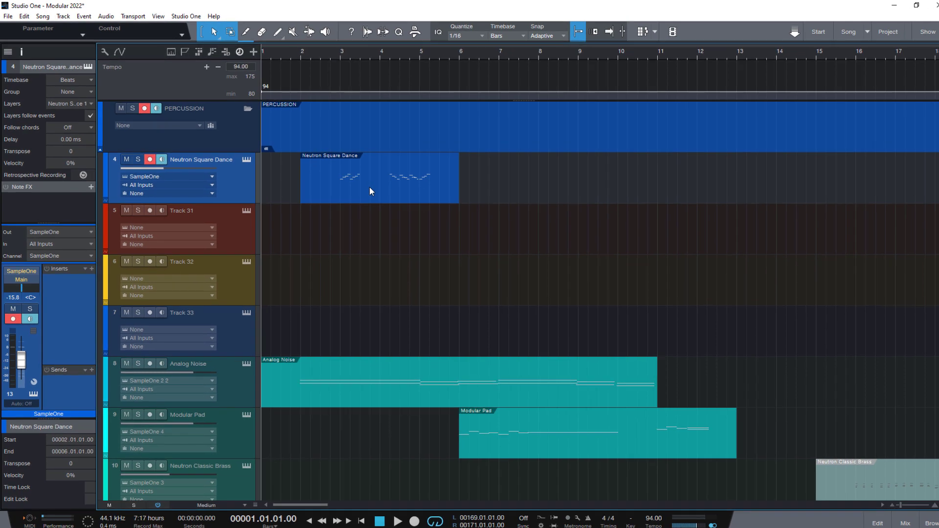
# Copy the Neutron Square Dance event to Track 31 and back, and preview dark red on track 4 before reverting.
pyautogui.moveTo(364, 190); pyautogui.dragTo(402, 250)
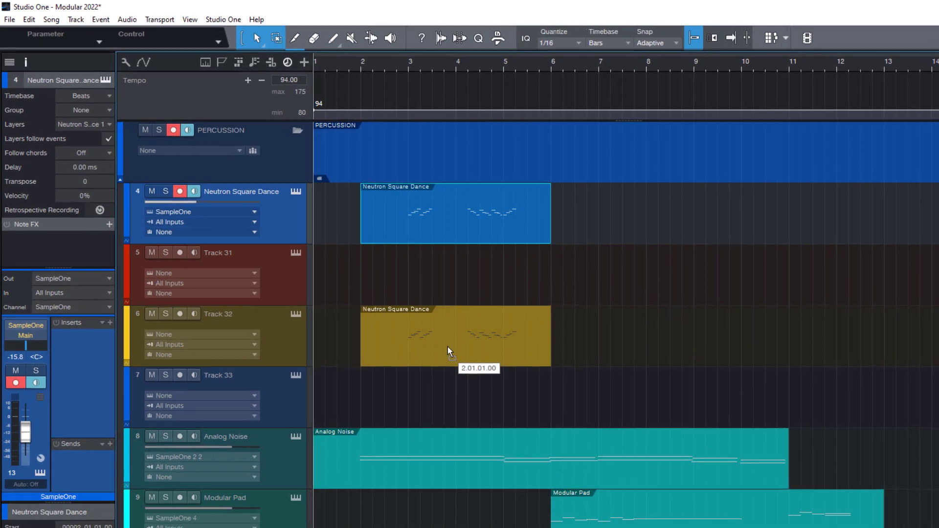
pyautogui.moveTo(454, 278); pyautogui.dragTo(449, 218)
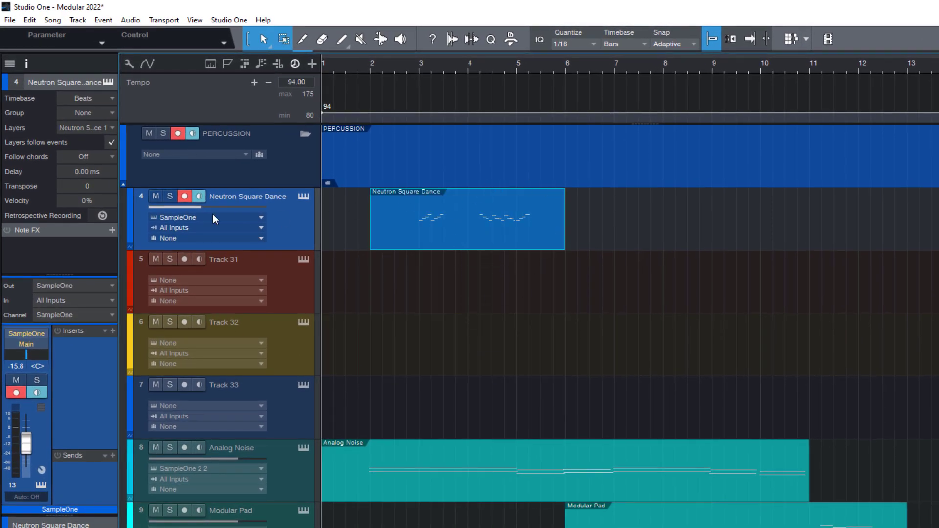
pyautogui.click(131, 222)
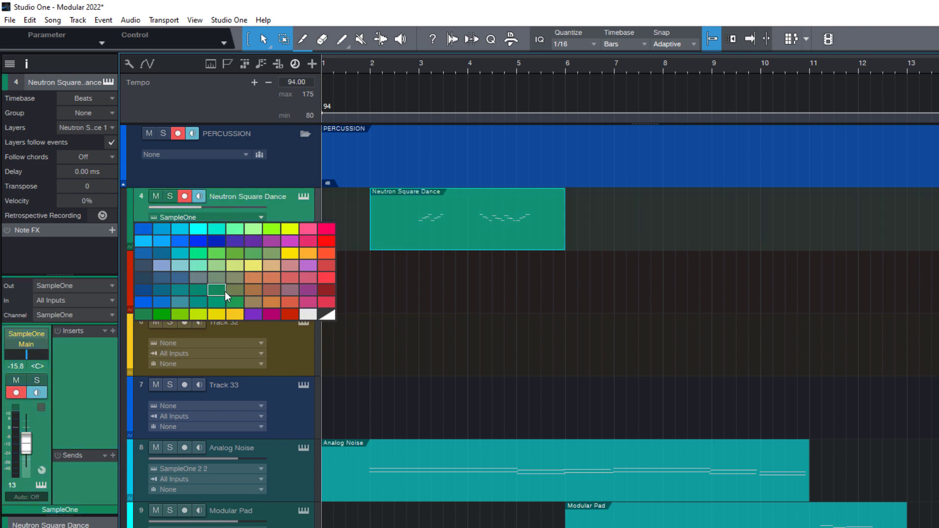
pyautogui.click(326, 289)
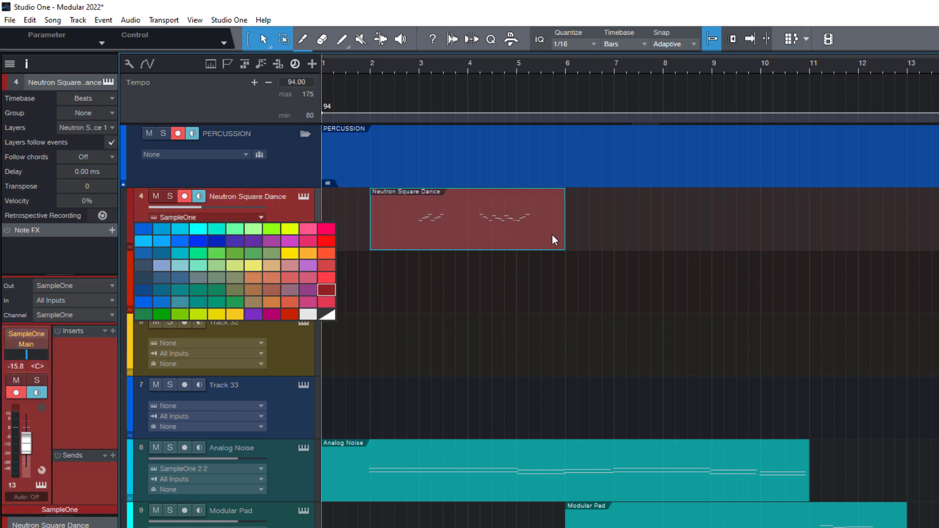
pyautogui.press('Escape')
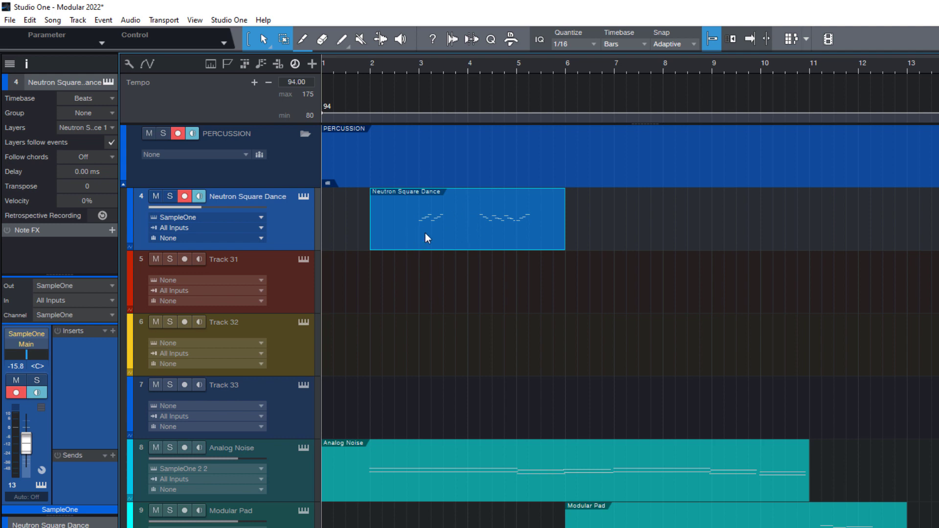
pyautogui.click(429, 267)
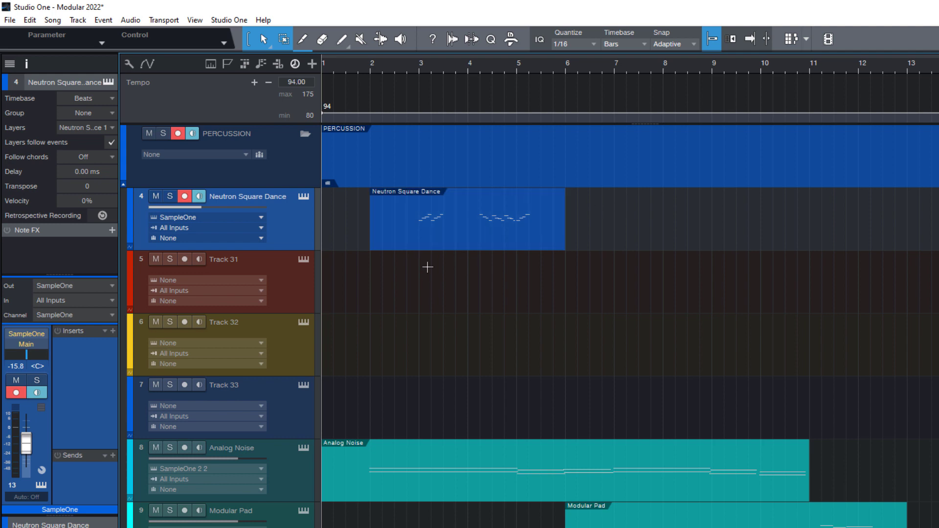
# Duplicate the Neutron Square Dance event with D so copies sit at bars 6 and 10, keeping track 4 blue.
pyautogui.click(452, 230)
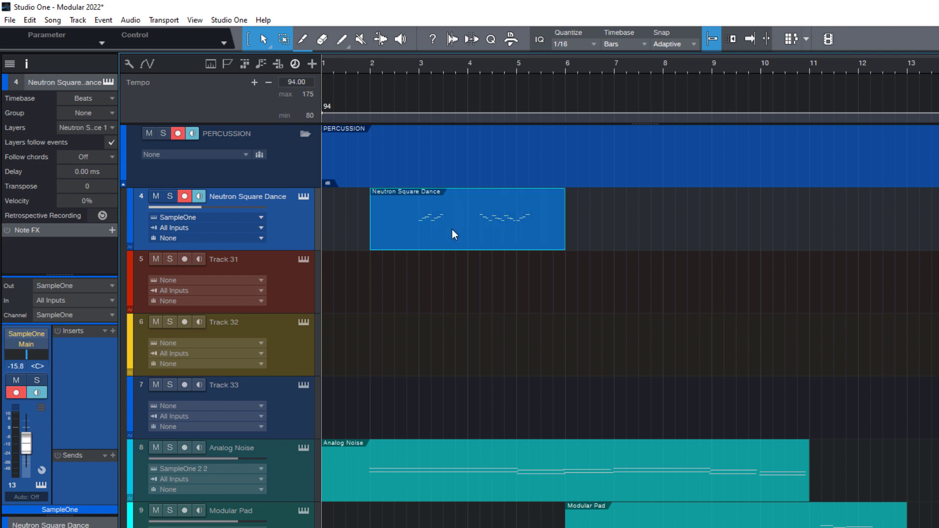
pyautogui.press('d')
pyautogui.press('d')
pyautogui.click(722, 277)
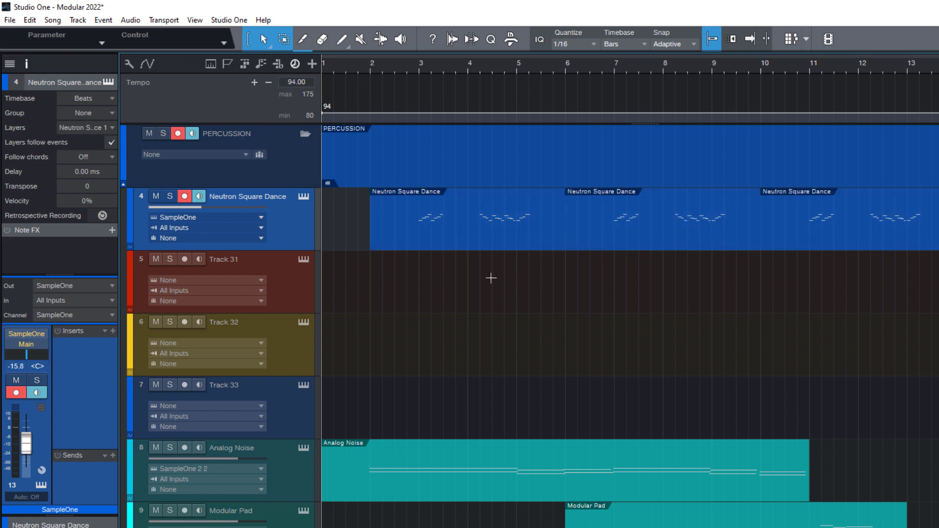
pyautogui.click(128, 213)
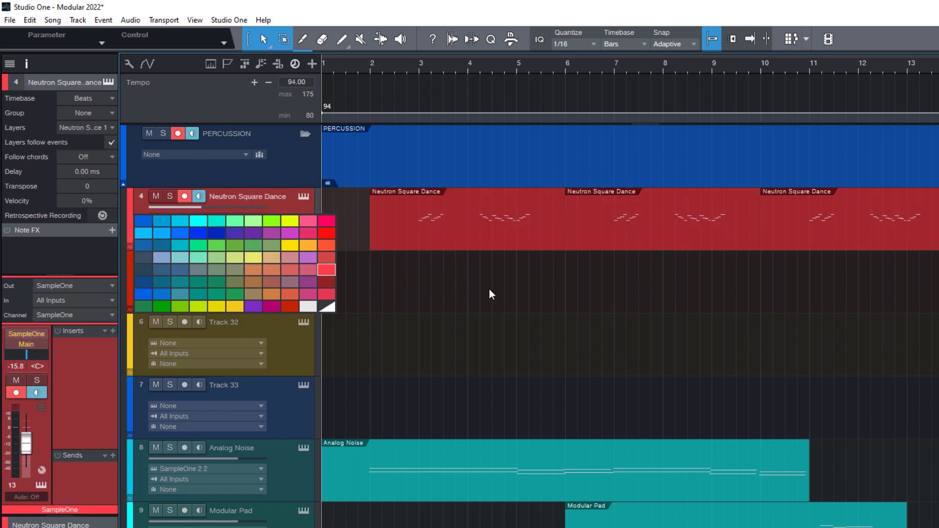
pyautogui.click(489, 289)
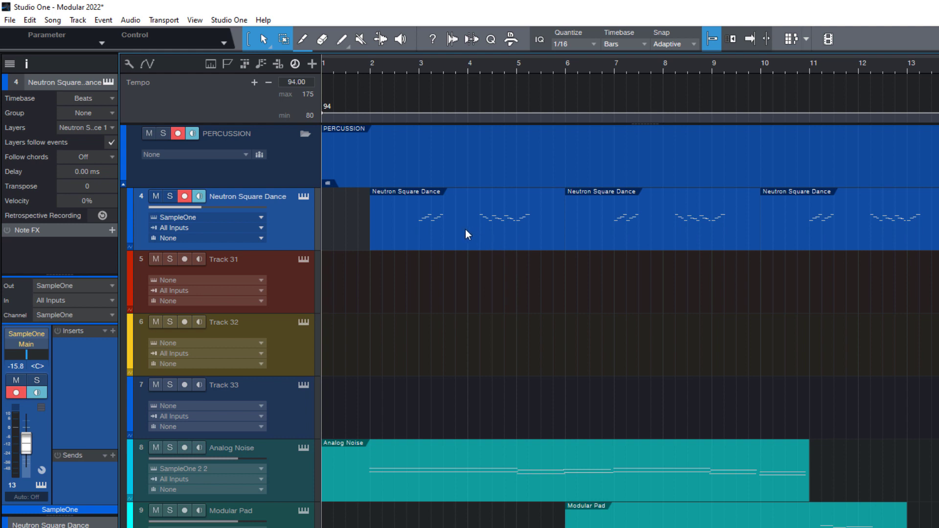
# Move the first event down to Track 31, then on to Track 32.
pyautogui.moveTo(465, 229); pyautogui.dragTo(467, 277)
pyautogui.click(597, 294)
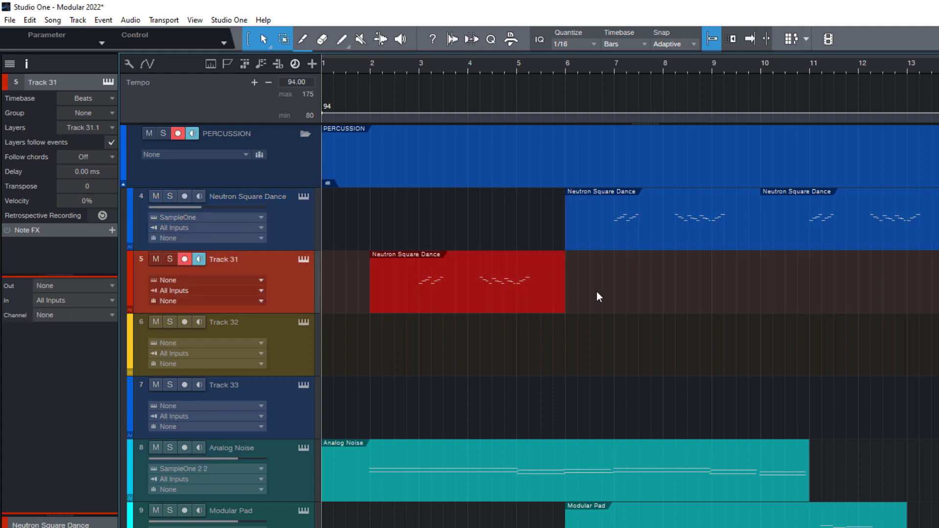
pyautogui.moveTo(476, 295); pyautogui.dragTo(466, 343)
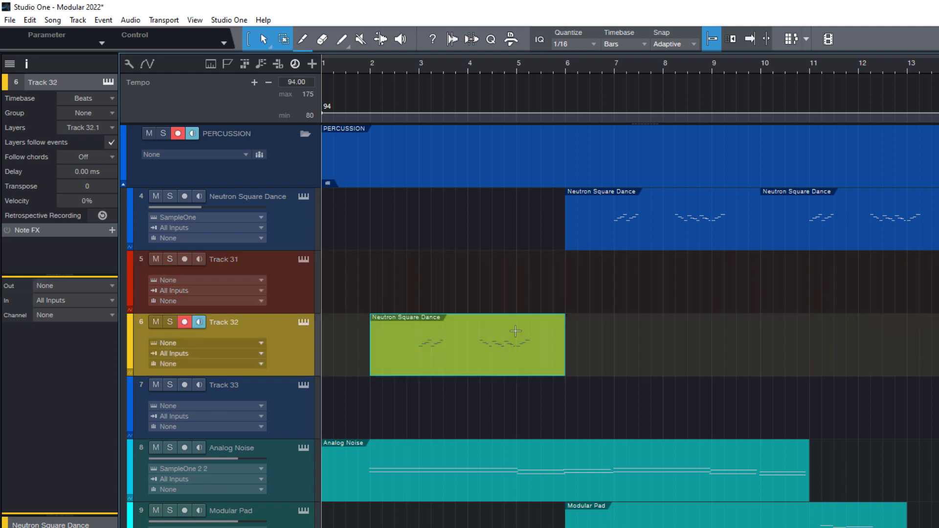
pyautogui.click(630, 354)
pyautogui.moveTo(465, 350); pyautogui.dragTo(493, 266)
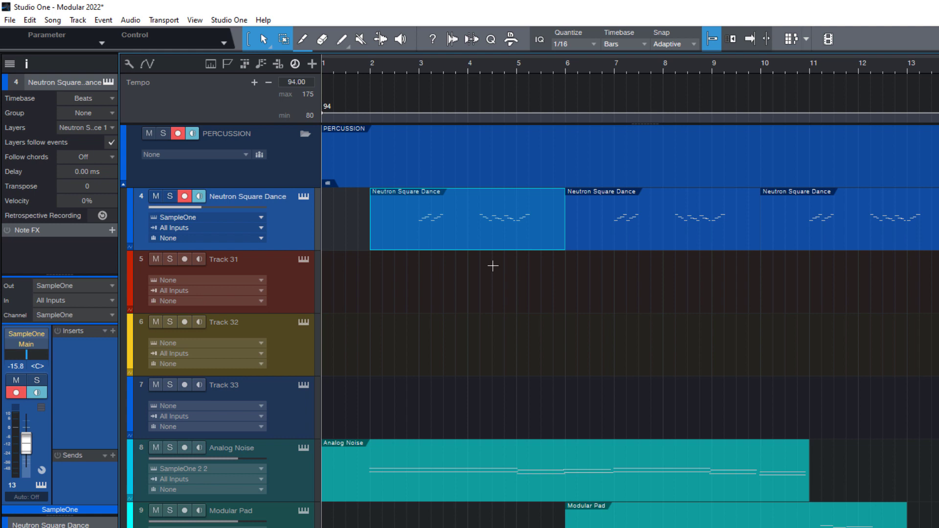
pyautogui.click(605, 278)
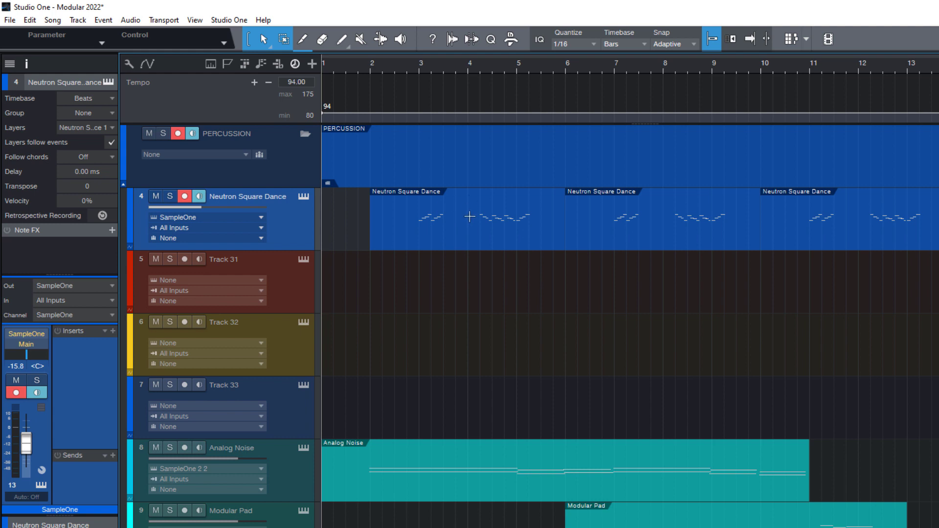
pyautogui.click(468, 238)
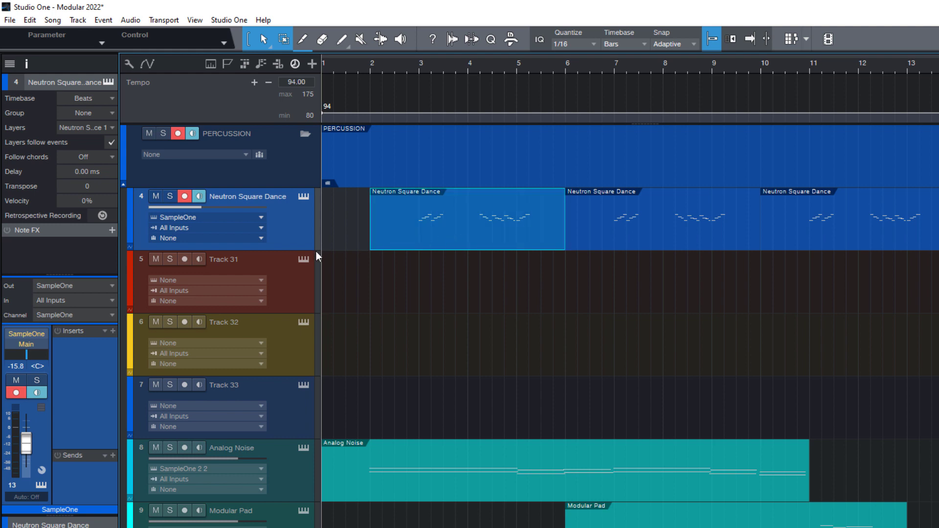
pyautogui.click(5, 86)
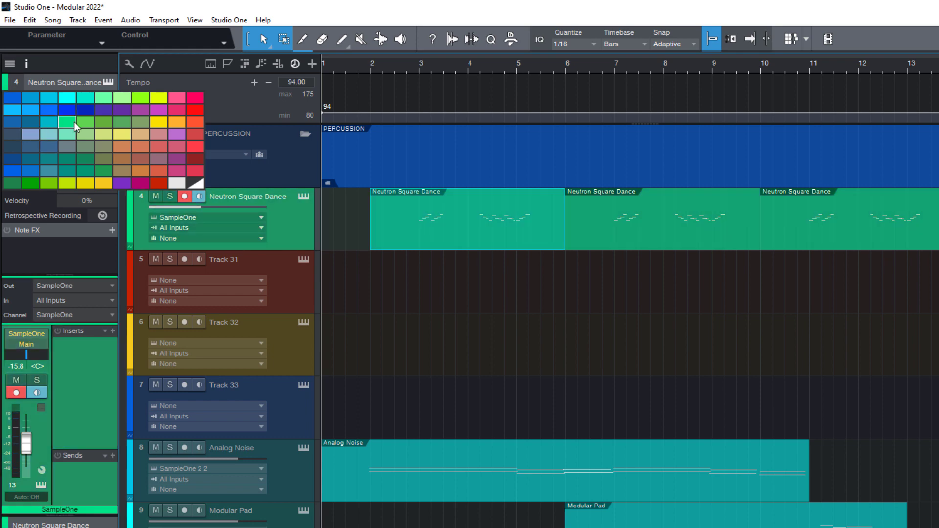
pyautogui.click(58, 259)
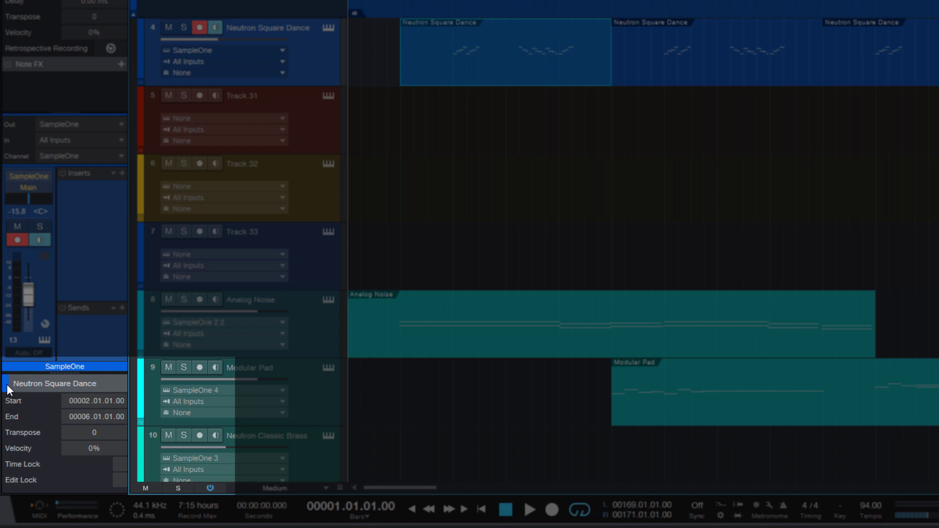
pyautogui.click(7, 385)
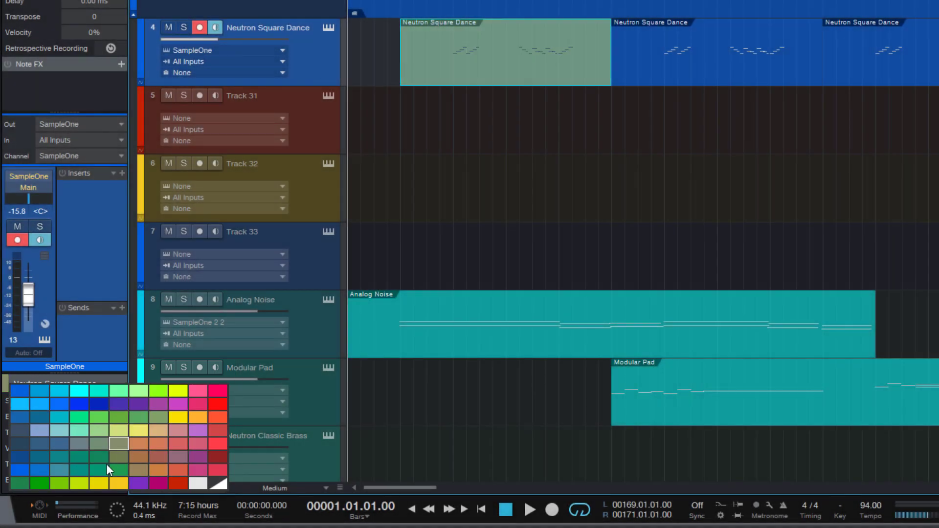
# Colour the first Neutron Square Dance event orange-brown from its context menu, leaving the bar 6 and 10 copies blue.
pyautogui.click(416, 257)
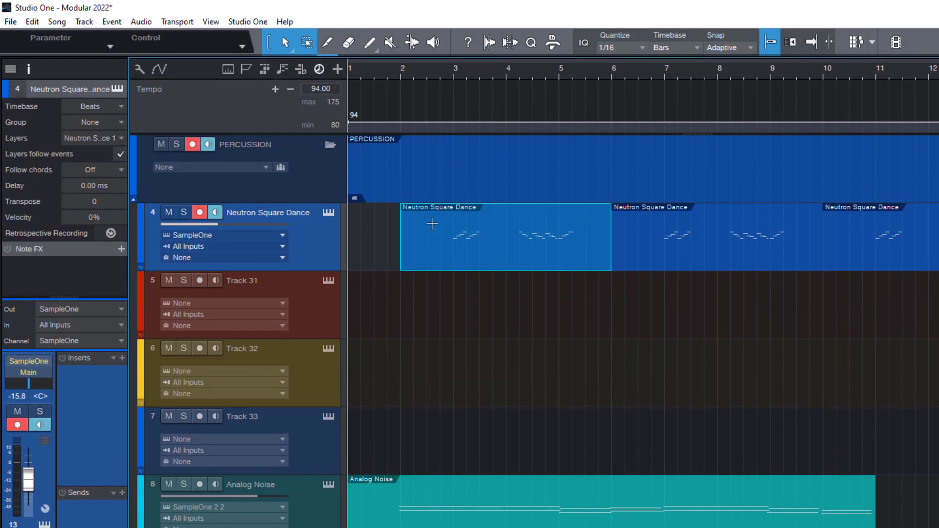
pyautogui.rightClick(430, 127)
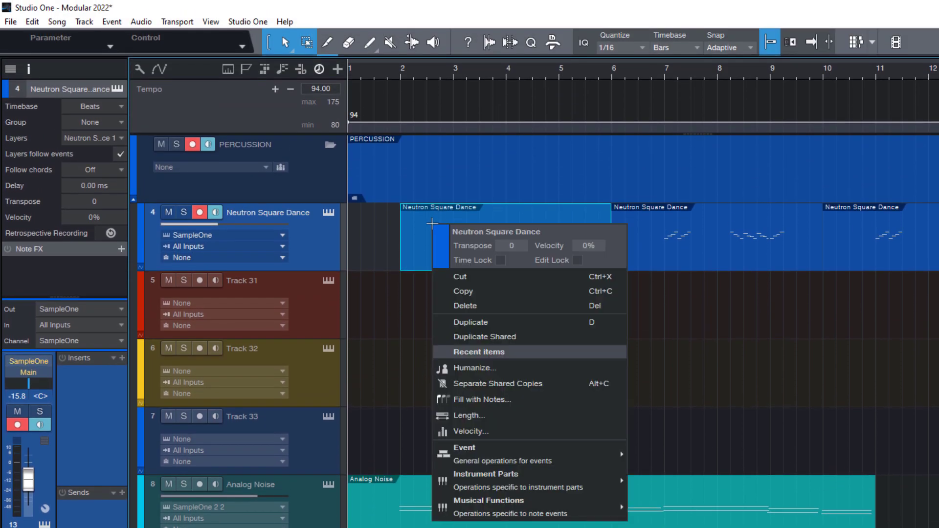
pyautogui.click(444, 246)
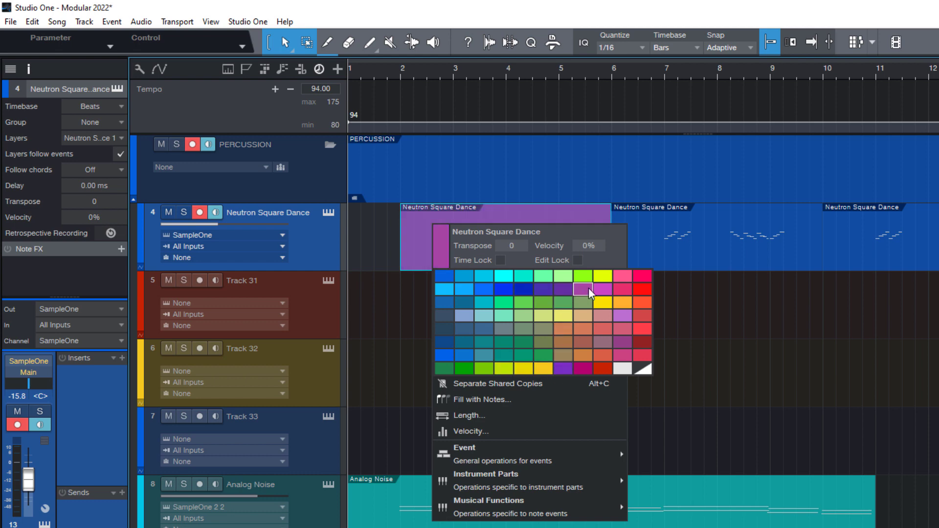
pyautogui.click(562, 329)
pyautogui.click(415, 341)
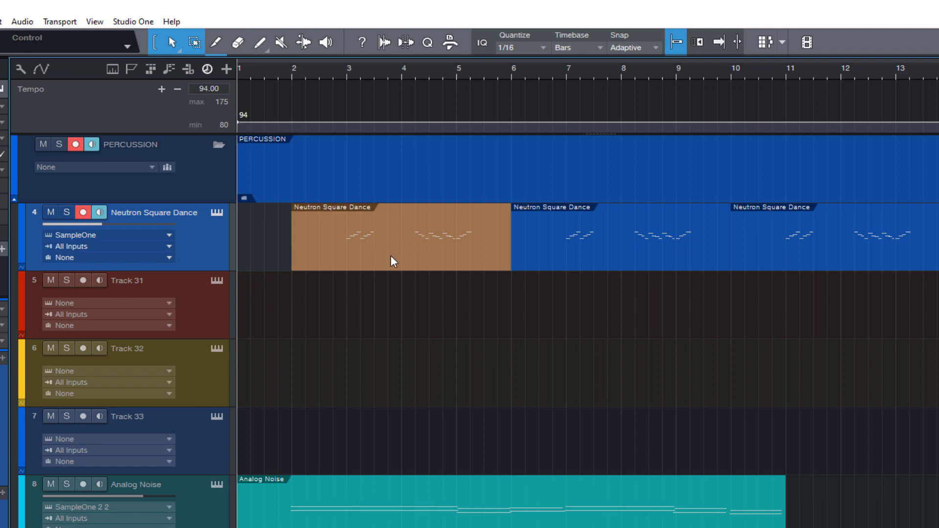
pyautogui.click(23, 239)
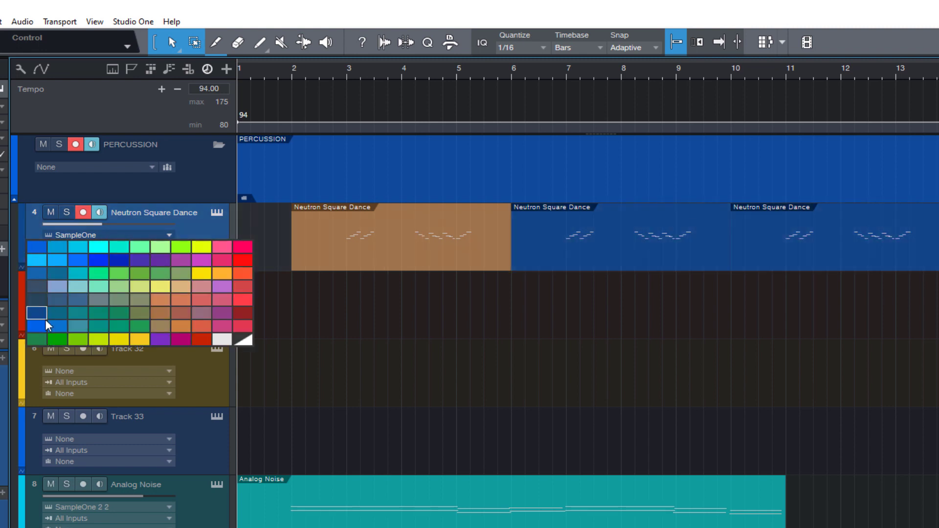
pyautogui.click(160, 313)
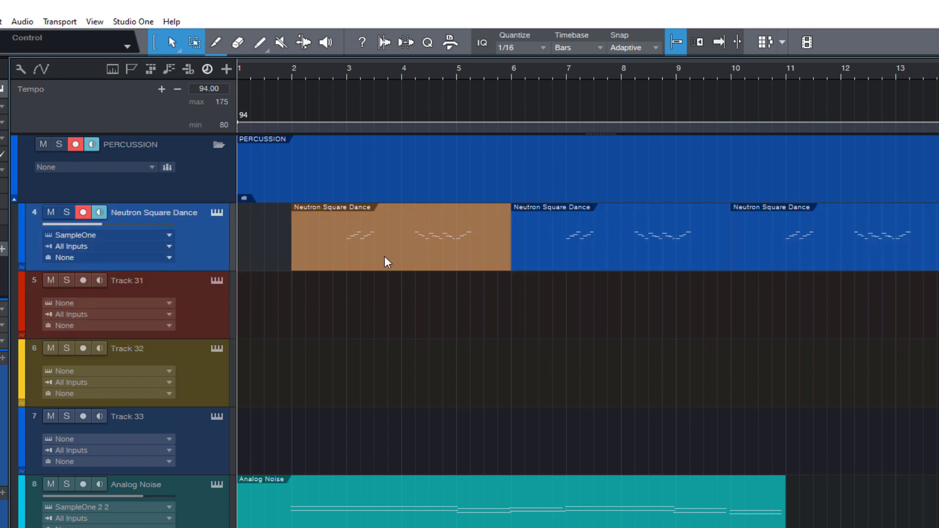
pyautogui.moveTo(388, 259); pyautogui.dragTo(389, 320)
pyautogui.moveTo(391, 358); pyautogui.dragTo(394, 256)
pyautogui.click(631, 379)
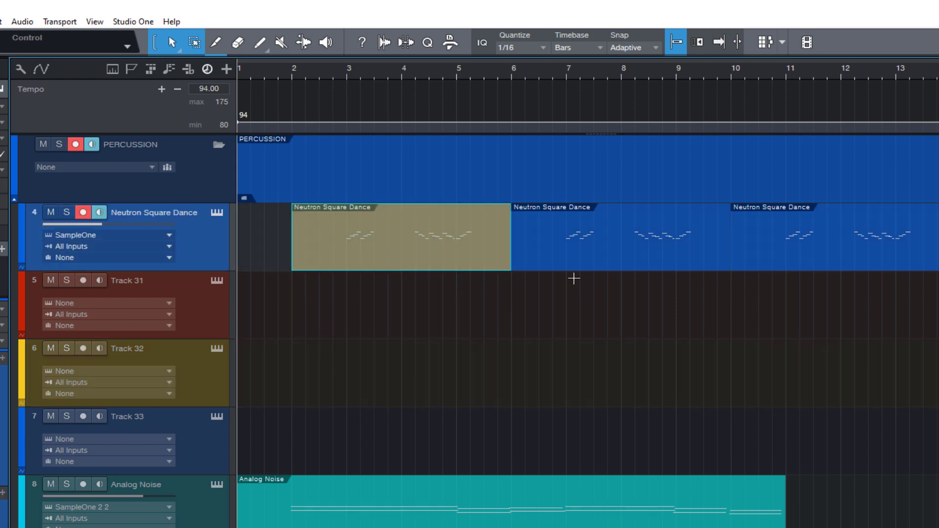
pyautogui.click(587, 292)
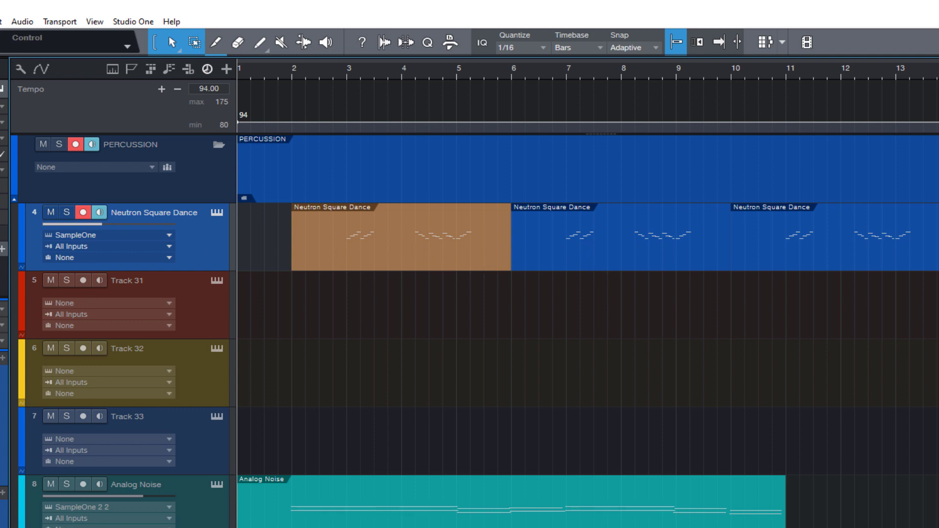
# Select all three Neutron Square Dance events with Ctrl+Shift+A and give them the purple swatch, leaving track 4 blue.
pyautogui.click(22, 235)
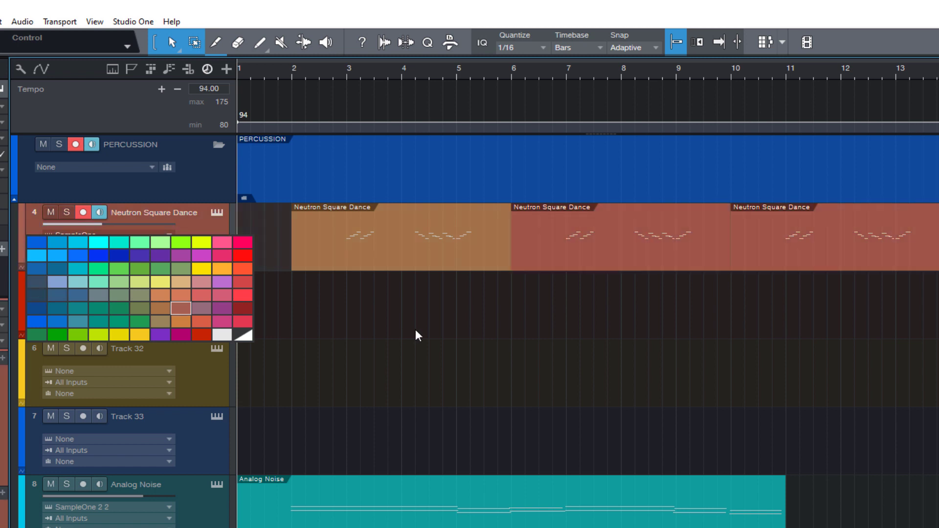
pyautogui.click(515, 324)
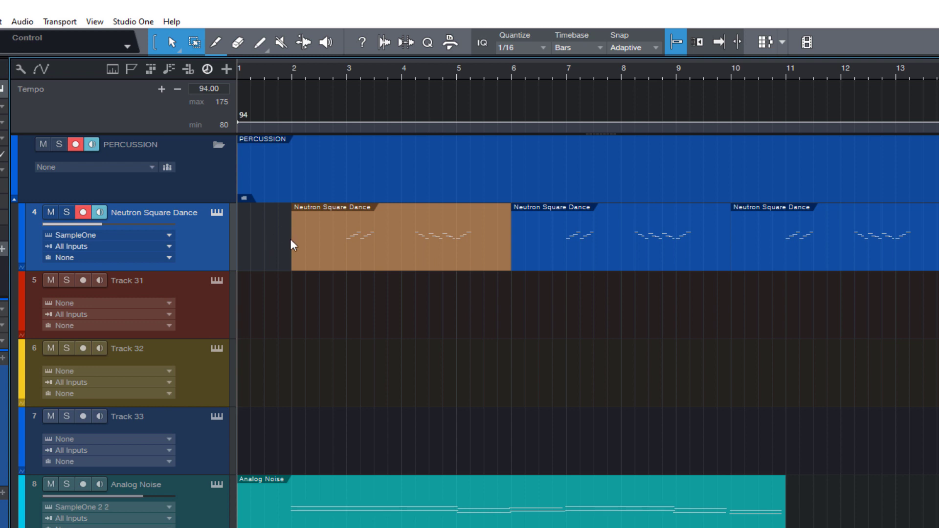
pyautogui.hotkey('ctrl', 'shift', 'a')
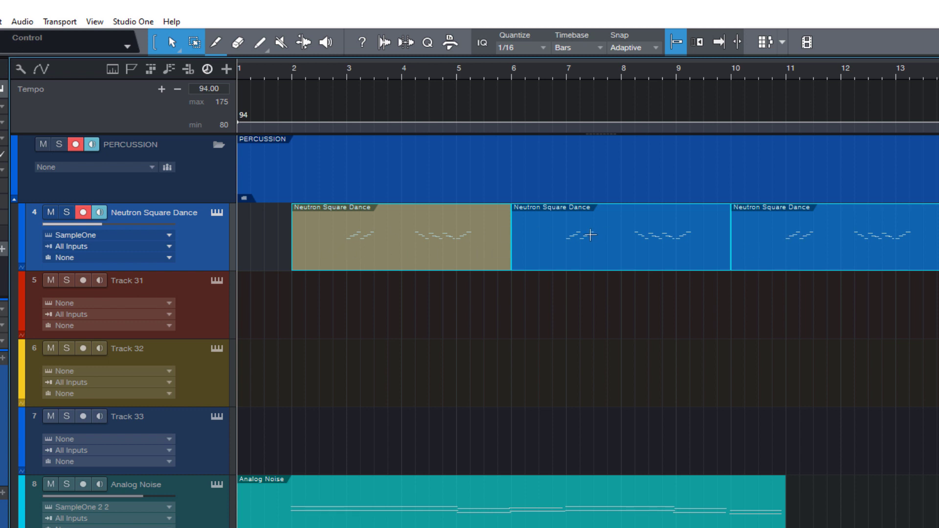
pyautogui.rightClick(325, 252)
pyautogui.moveTo(335, 272)
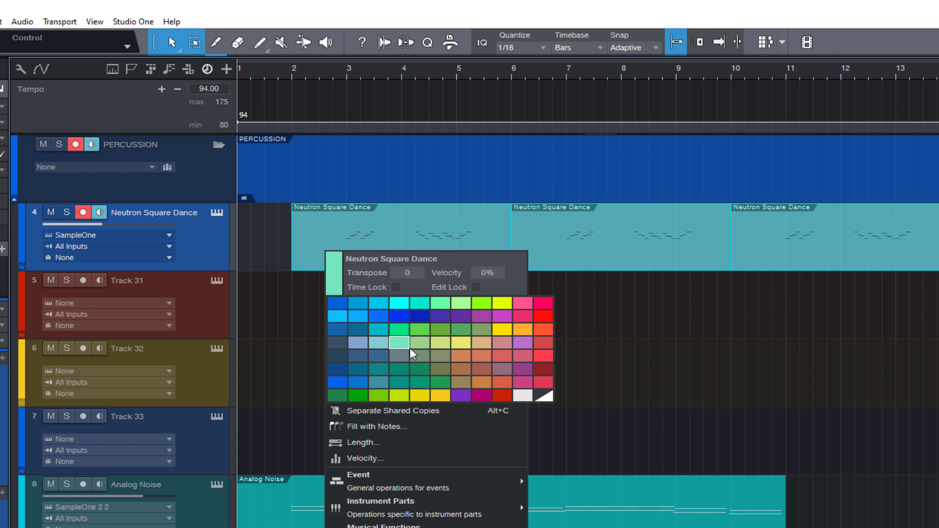
pyautogui.click(463, 392)
pyautogui.click(616, 359)
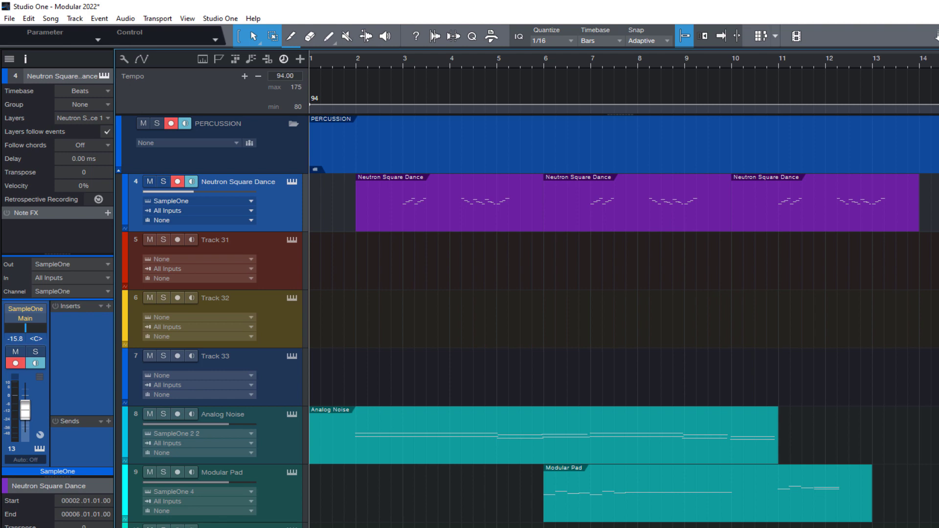
# Drag the three purple events down to Track 31 and set Track 31's colour to red.
pyautogui.moveTo(431, 226); pyautogui.dragTo(433, 286)
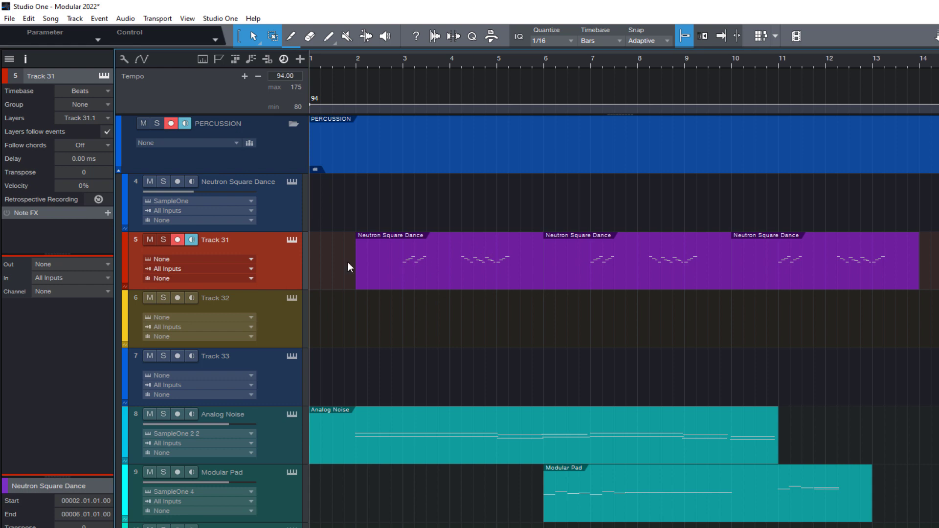
pyautogui.click(125, 262)
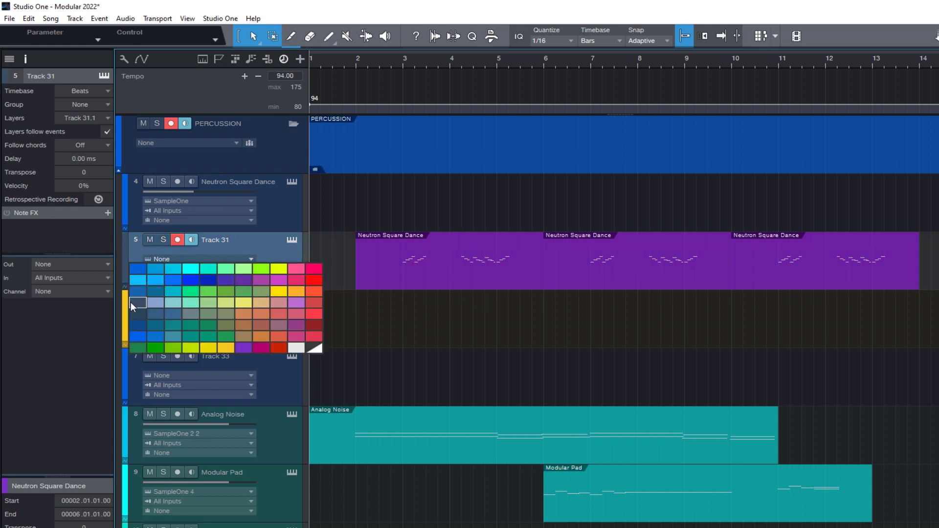
pyautogui.click(278, 347)
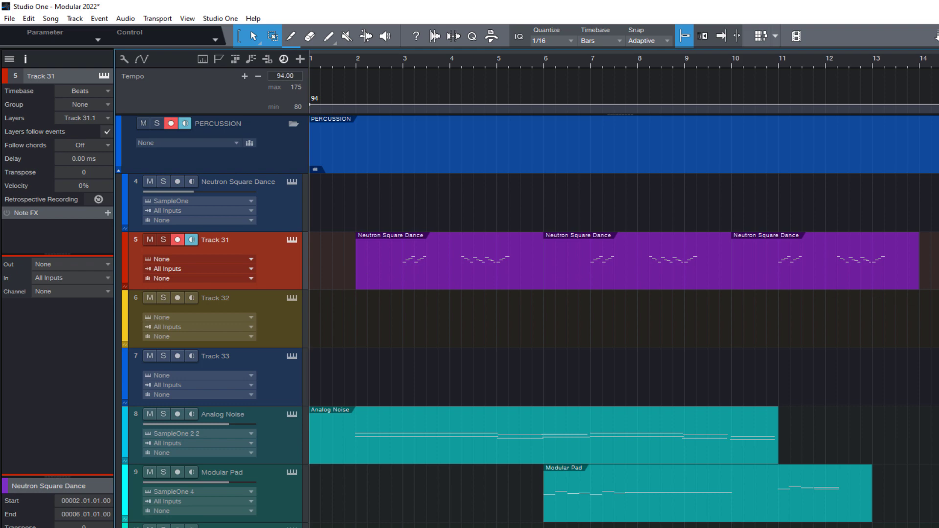
# Apply the None colour swatch to the three events on Track 31, then turn Track 31 purple.
pyautogui.moveTo(929, 286); pyautogui.dragTo(383, 265)
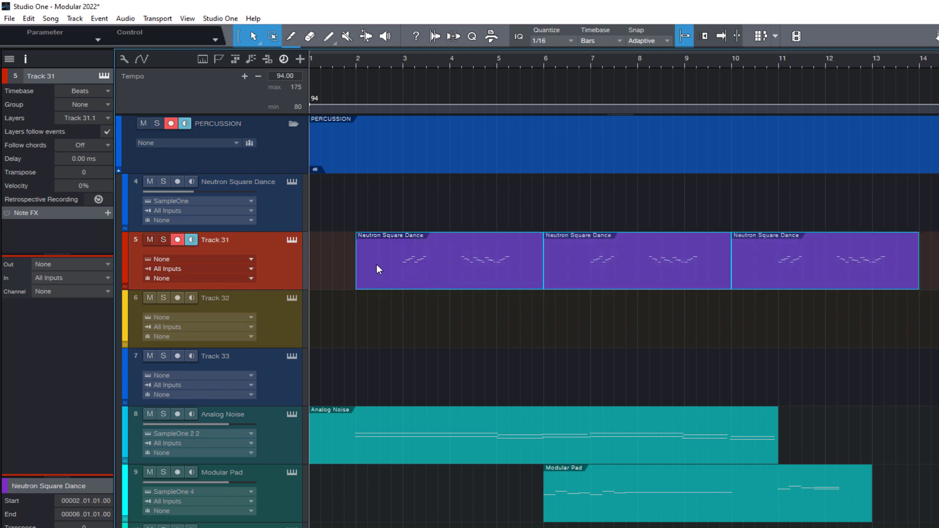
pyautogui.rightClick(377, 264)
pyautogui.click(383, 272)
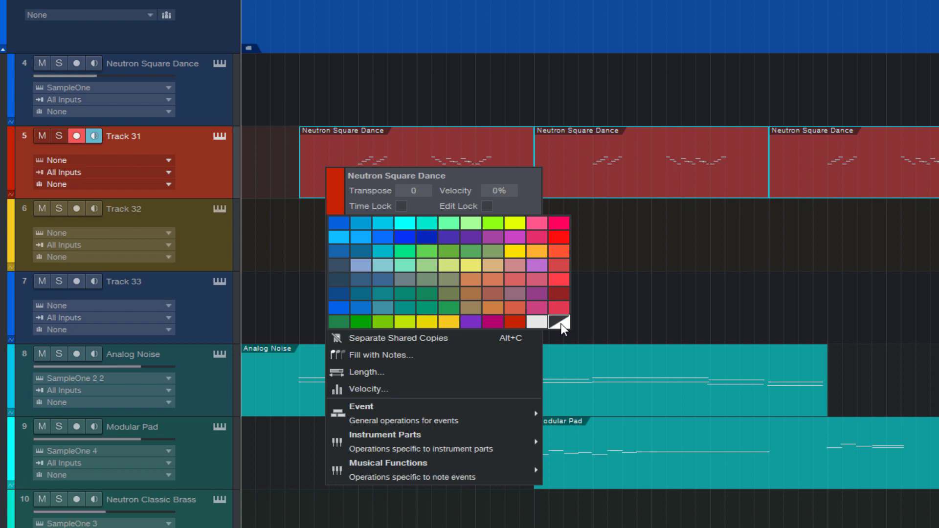
pyautogui.click(558, 321)
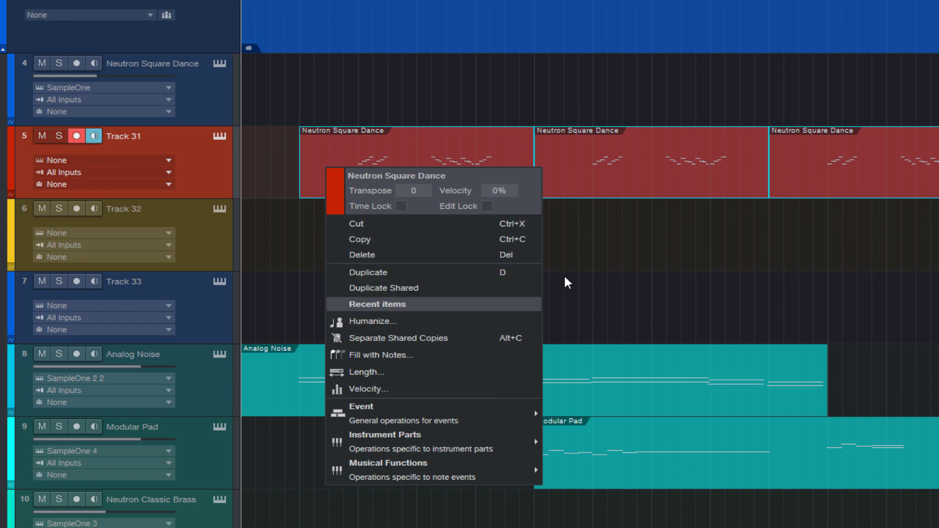
pyautogui.click(601, 239)
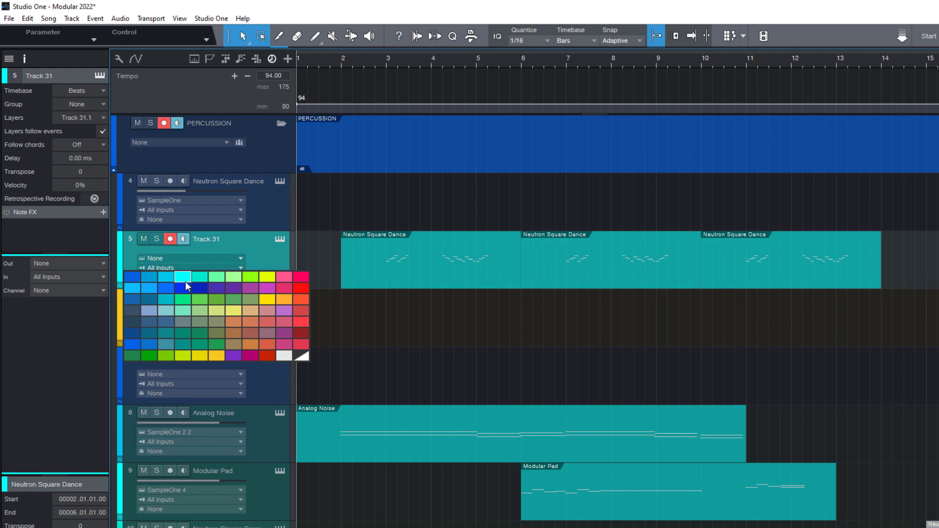
pyautogui.click(216, 288)
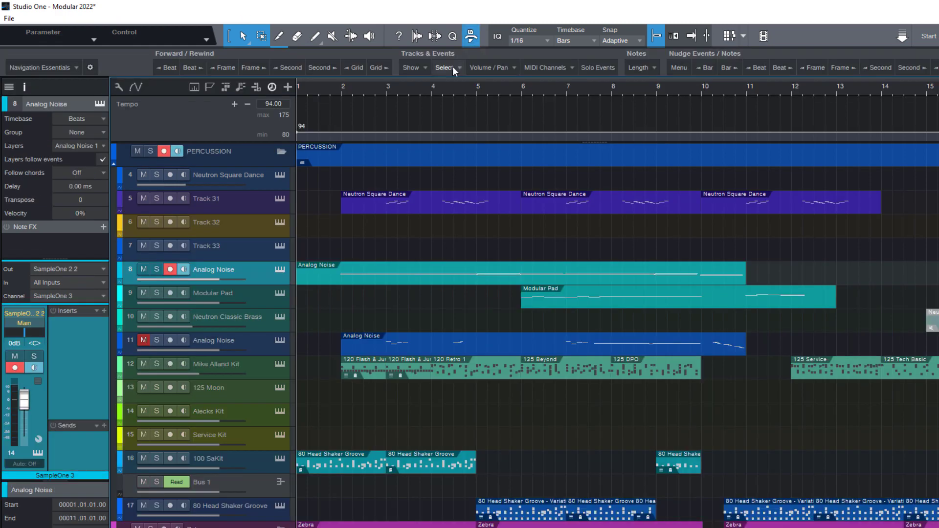
# Select tracks by colour using Navigation Essentials' Select Tracks by Color command.
pyautogui.click(453, 67)
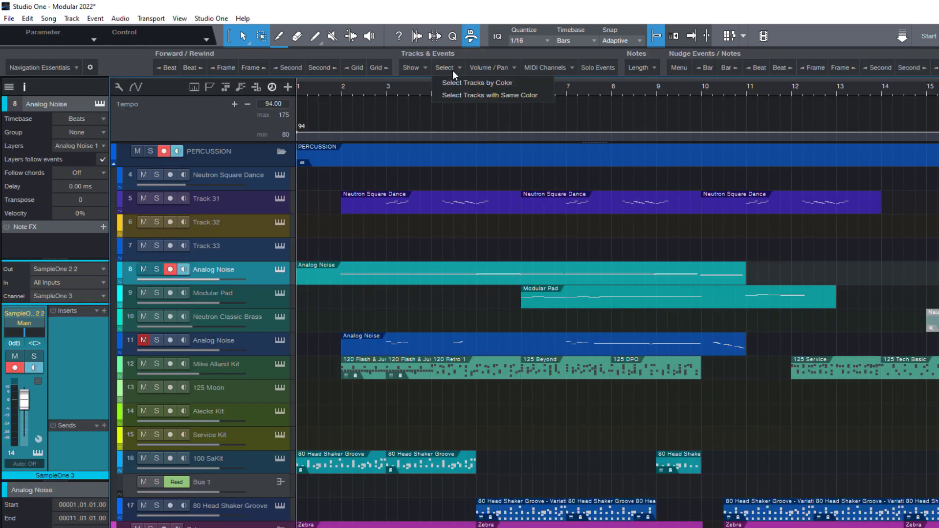
pyautogui.click(464, 81)
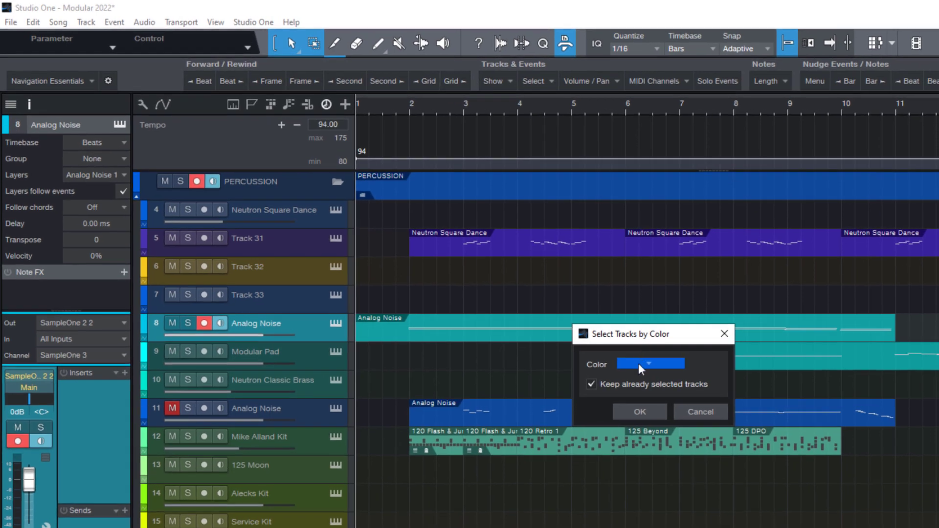
pyautogui.click(638, 363)
pyautogui.click(637, 392)
pyautogui.click(636, 410)
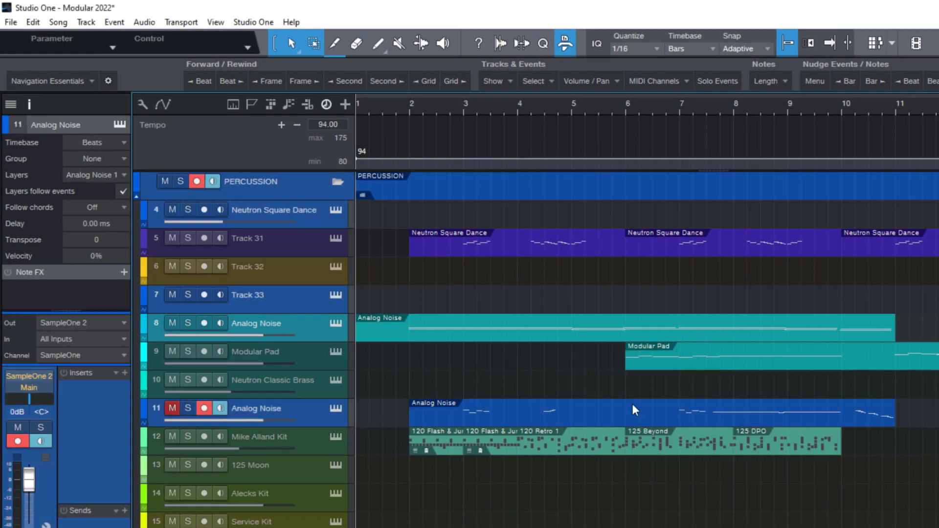
# Show only tracks with selected events, then show all tracks again.
pyautogui.click(493, 79)
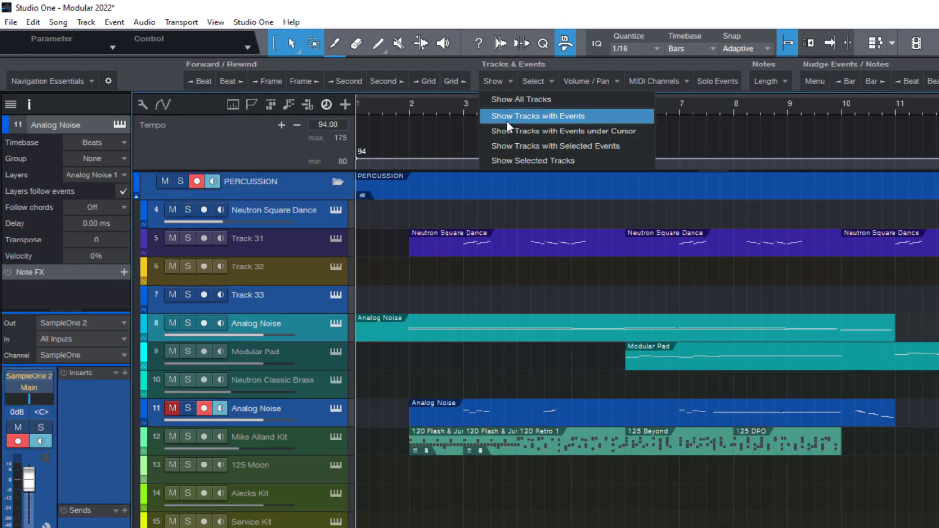
pyautogui.click(507, 146)
pyautogui.click(493, 80)
pyautogui.click(493, 100)
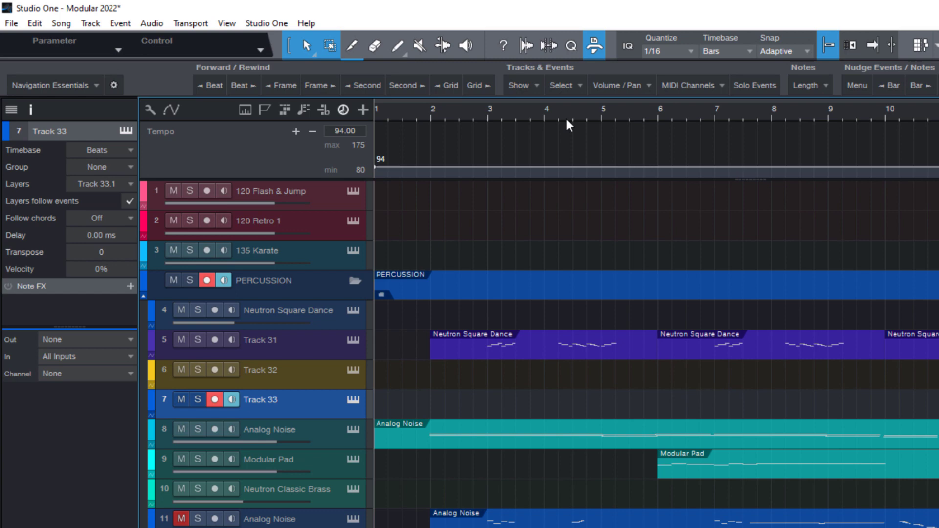
# Select tracks with the same colour, move them out of PERCUSSION, and drop in the Navigation Essentials installer.
pyautogui.click(561, 85)
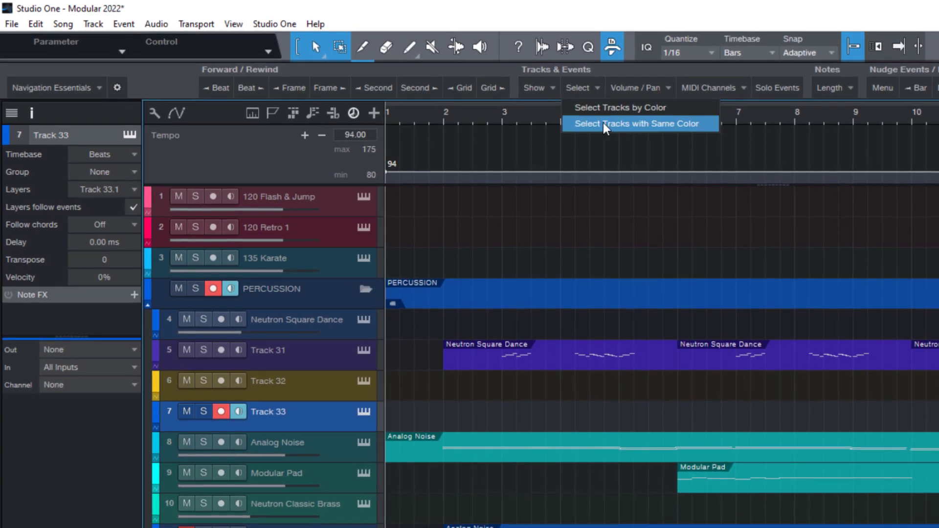
pyautogui.click(631, 120)
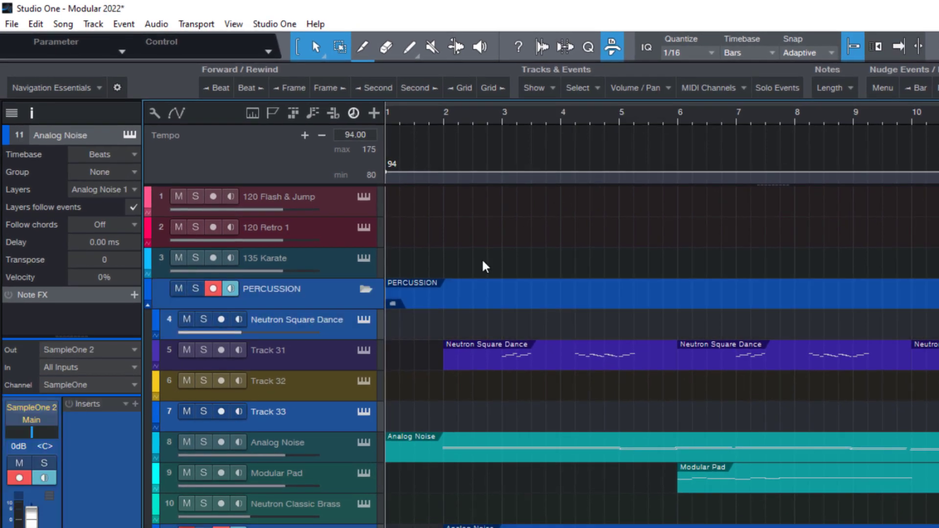
pyautogui.moveTo(301, 330); pyautogui.dragTo(301, 192)
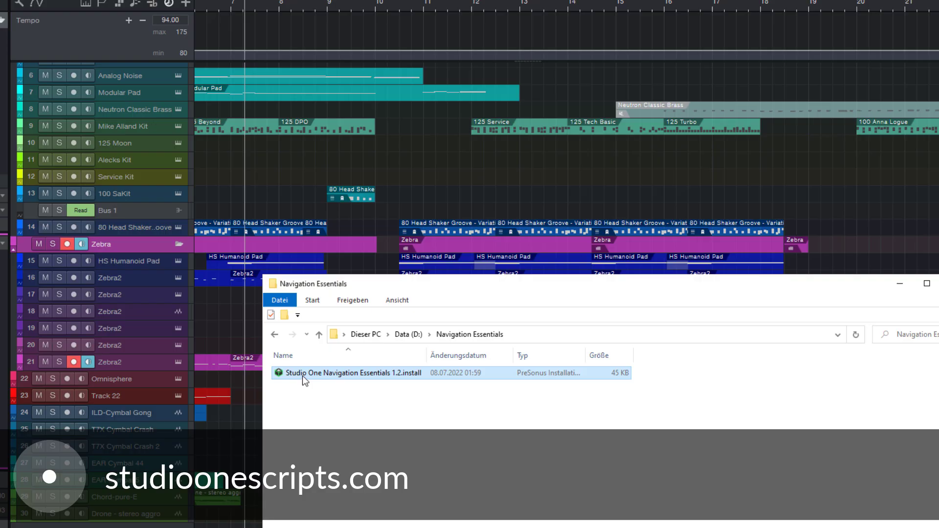
pyautogui.moveTo(303, 376); pyautogui.dragTo(350, 204)
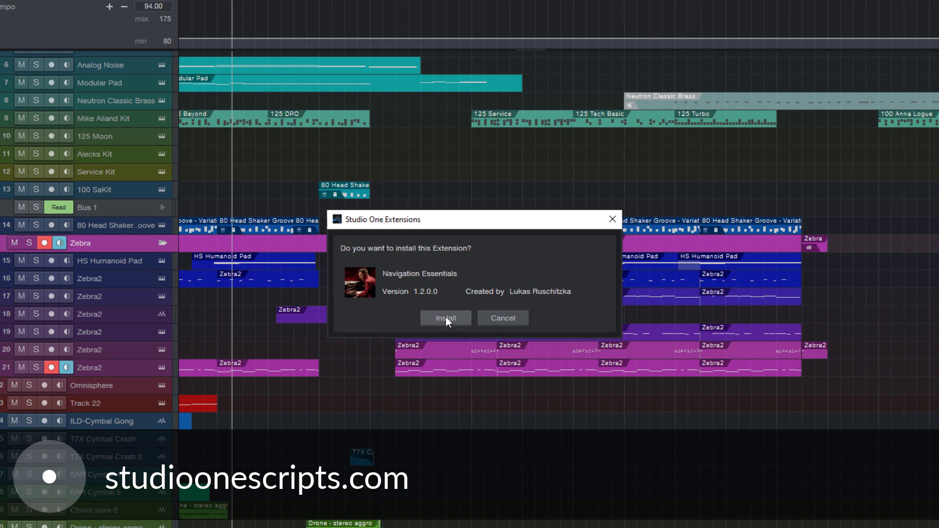
# Install Navigation Essentials, restart Studio One, and browse its Select, Volume/Pan and MIDI Channels menus.
pyautogui.click(446, 315)
pyautogui.click(658, 224)
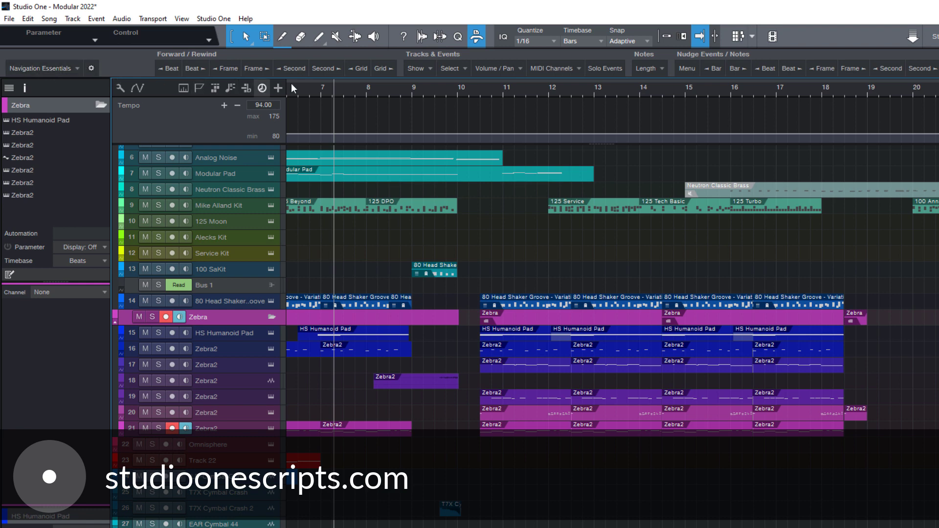
pyautogui.click(452, 73)
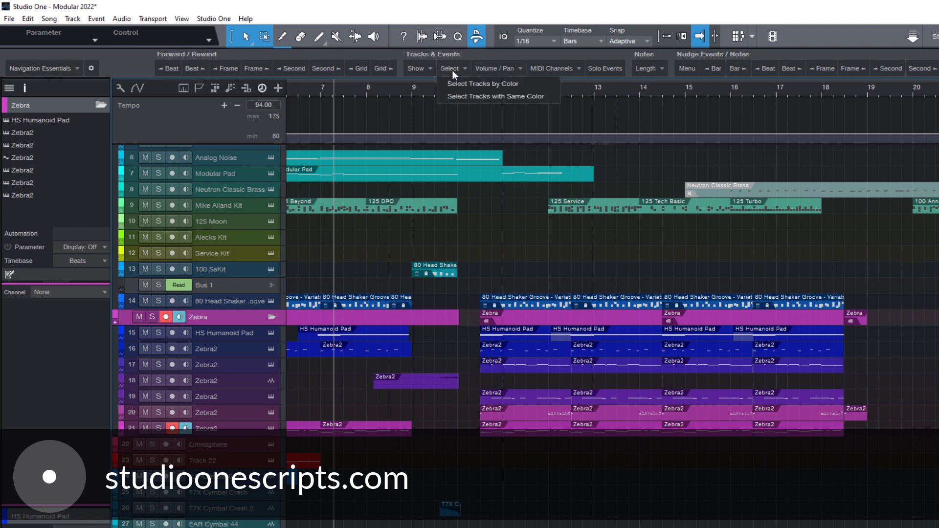
pyautogui.click(496, 71)
pyautogui.click(551, 68)
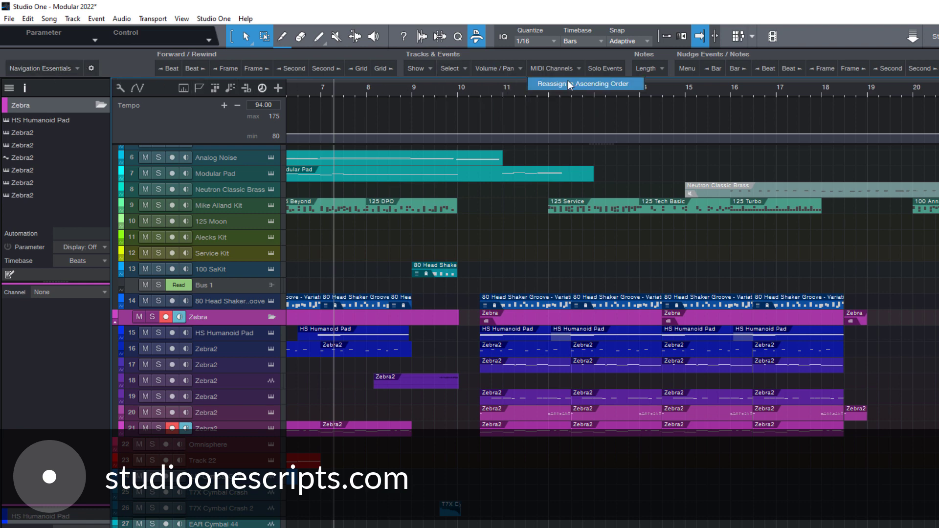
# Nudge the events by -0.50 seconds with the unit set to Seconds.
pyautogui.click(687, 70)
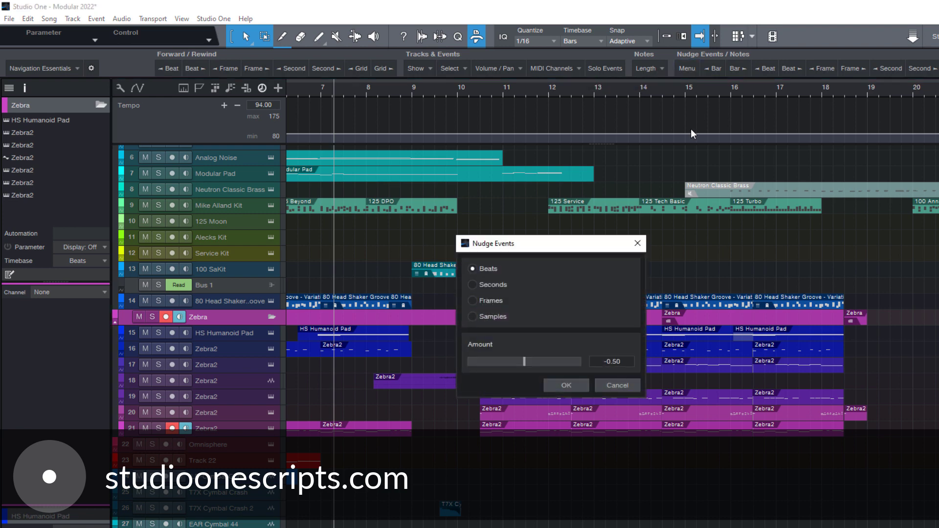
pyautogui.click(497, 285)
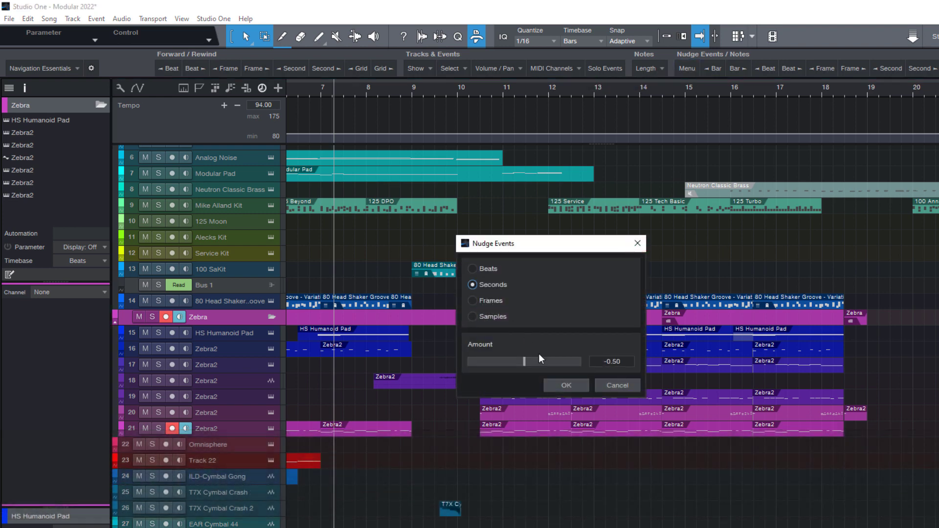
pyautogui.click(561, 388)
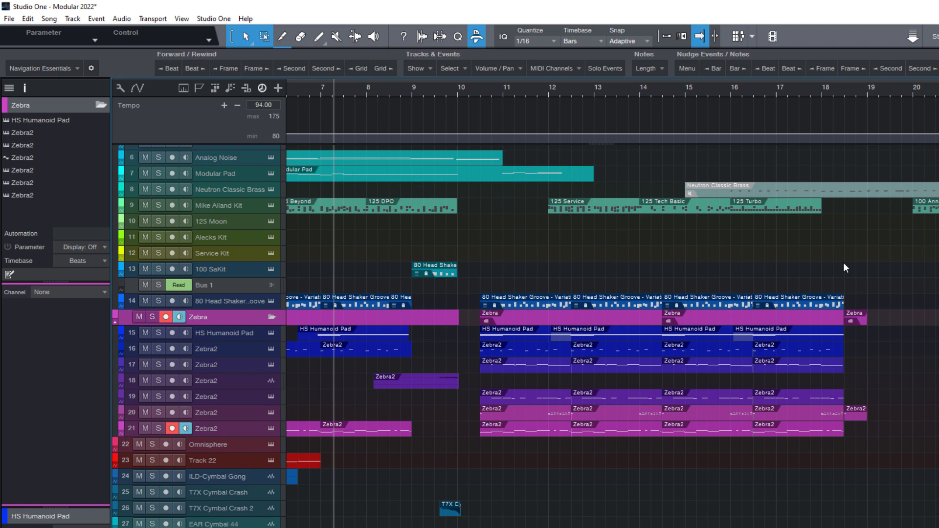